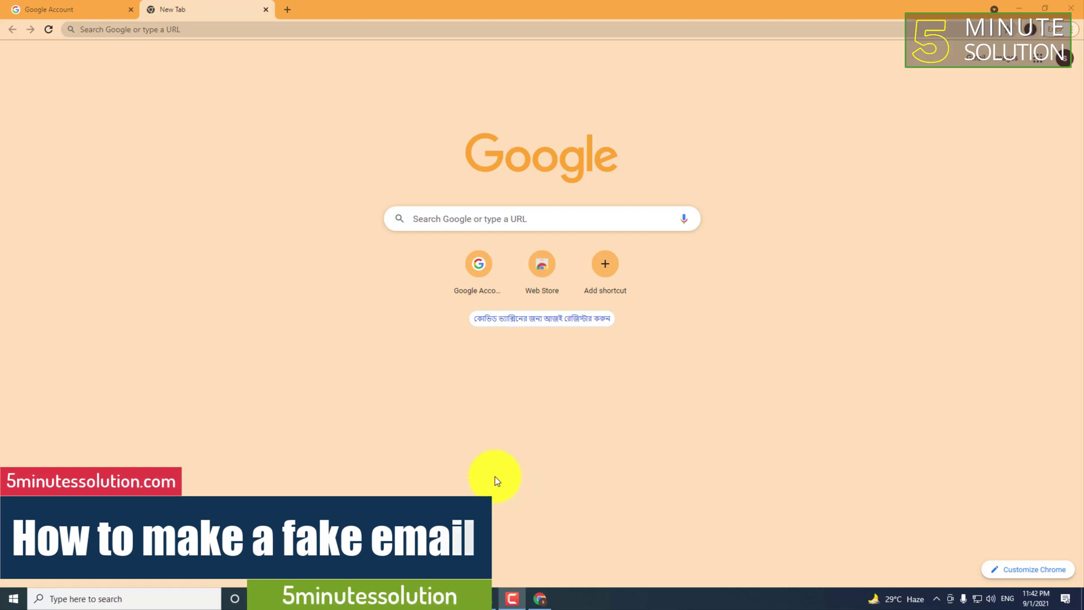
- Load gmail.com in Chrome and close the Google Account tab
{"action": "left_click", "coordinate": [476, 39]}
{"action": "type", "text": "gm"}
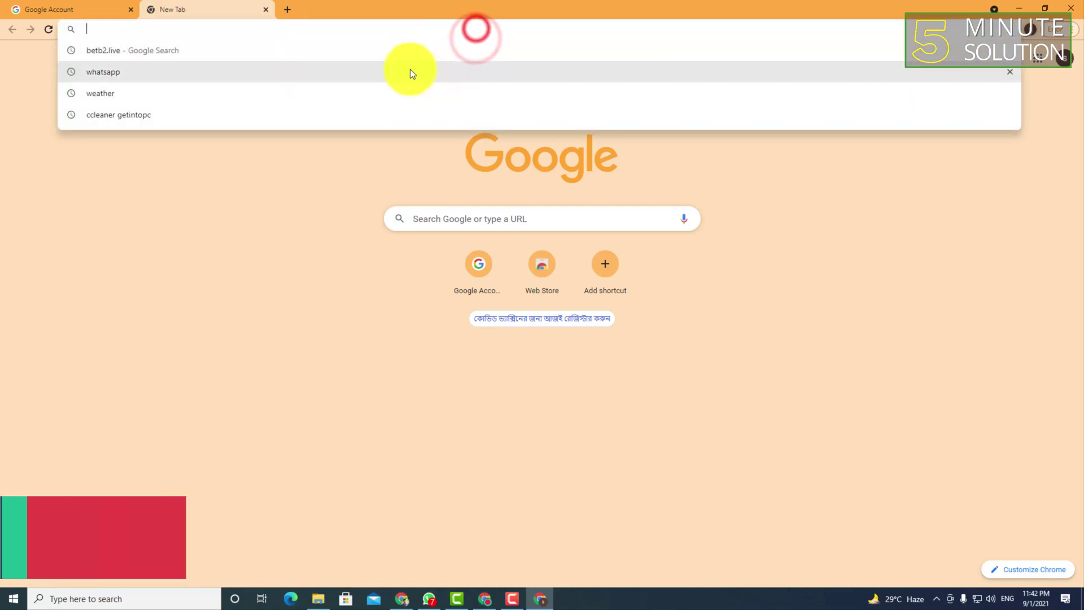
{"action": "type", "text": "ail."}
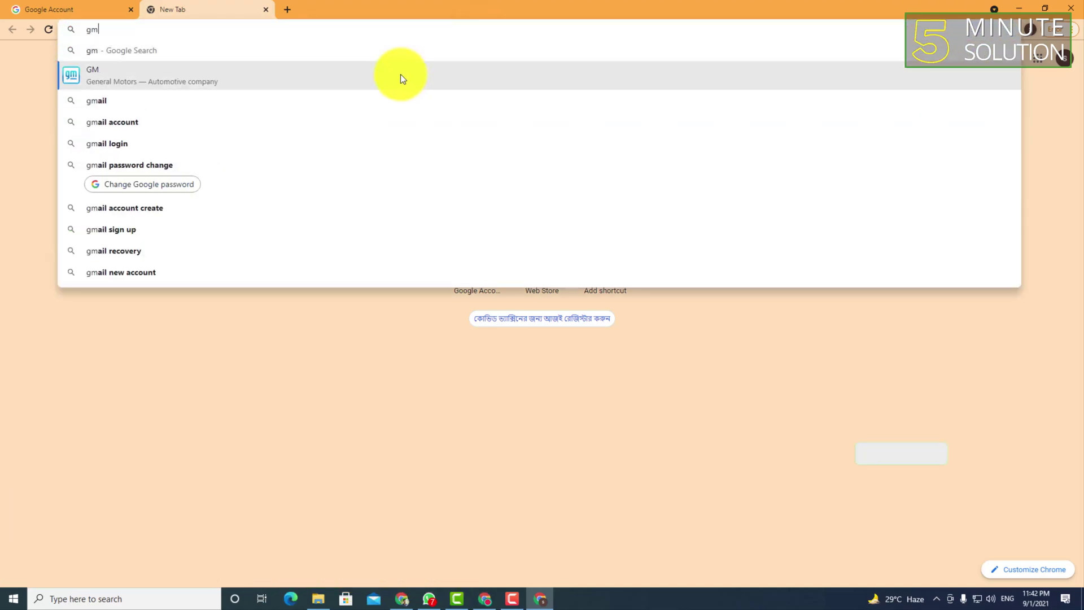
{"action": "type", "text": "com"}
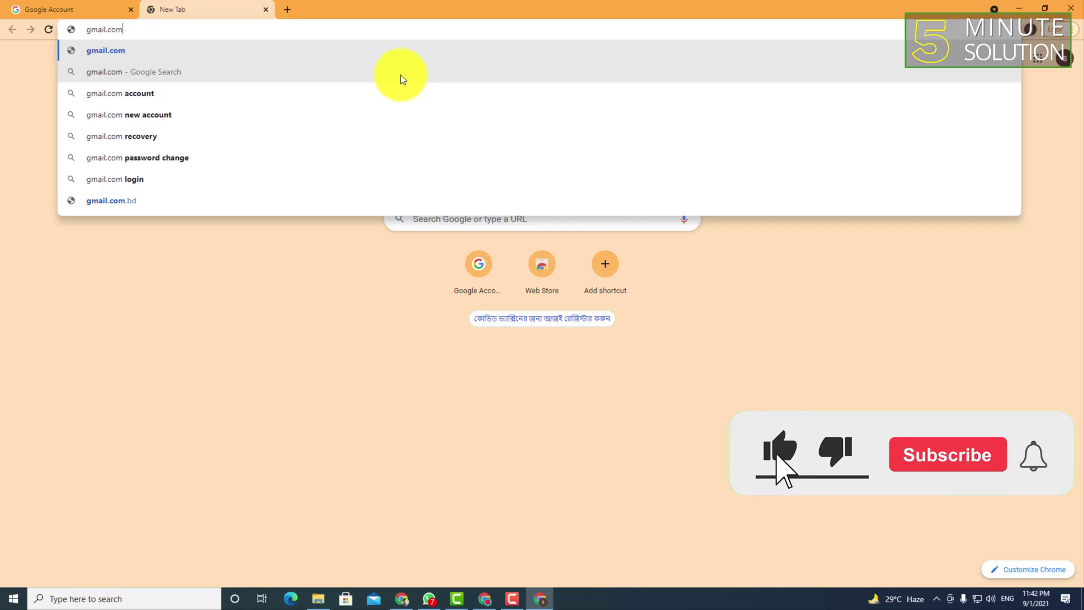
{"action": "key", "text": "Return"}
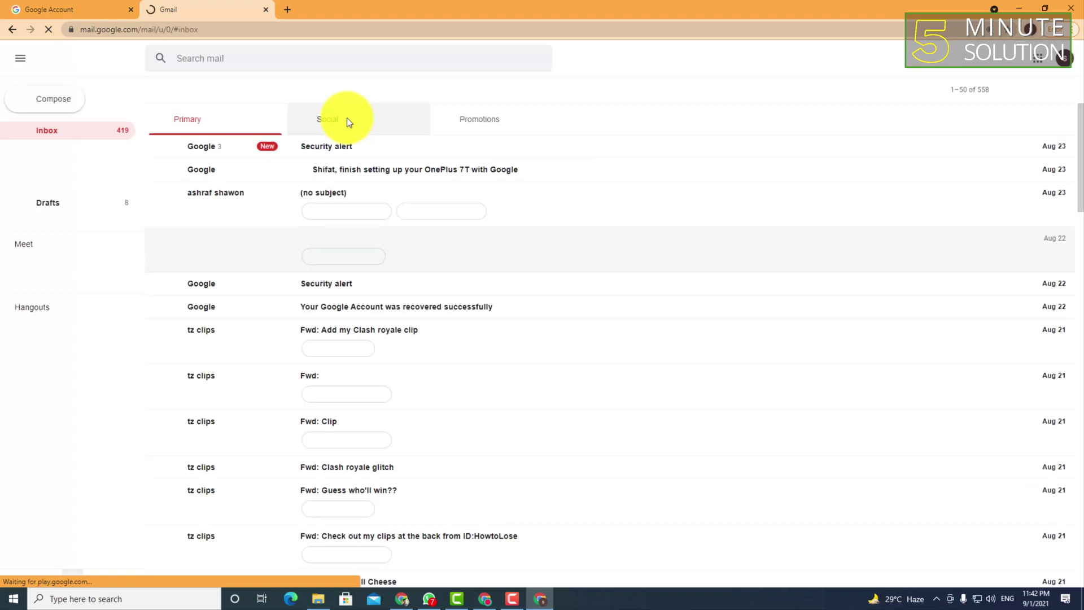
{"action": "left_click", "coordinate": [130, 9]}
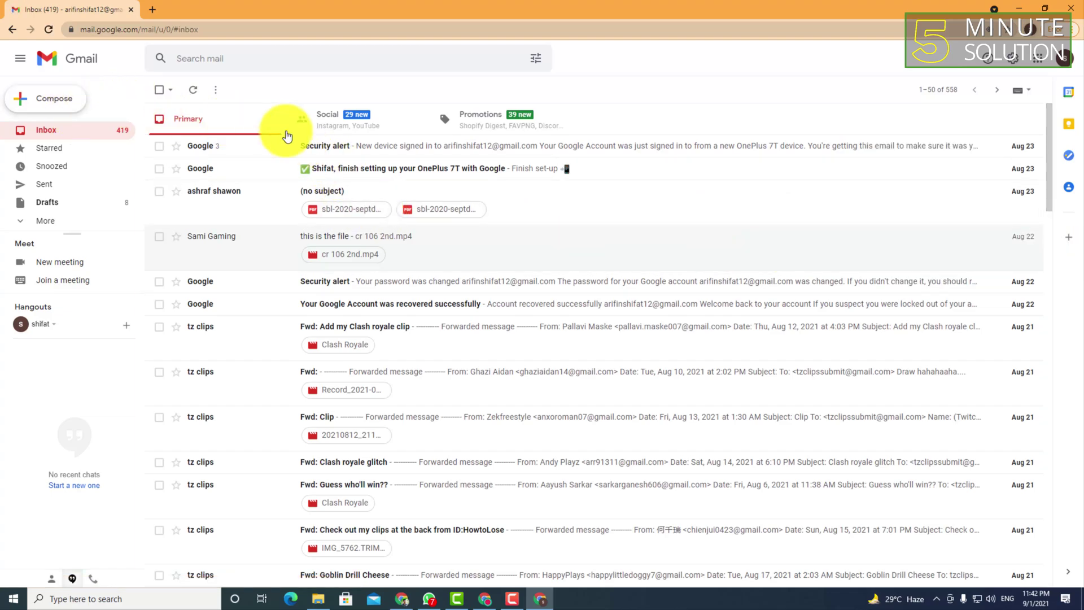
- Compose a new email with a recipient, subject 'This is secured Mail' and body 'This is secured mail'
{"action": "left_click", "coordinate": [53, 99]}
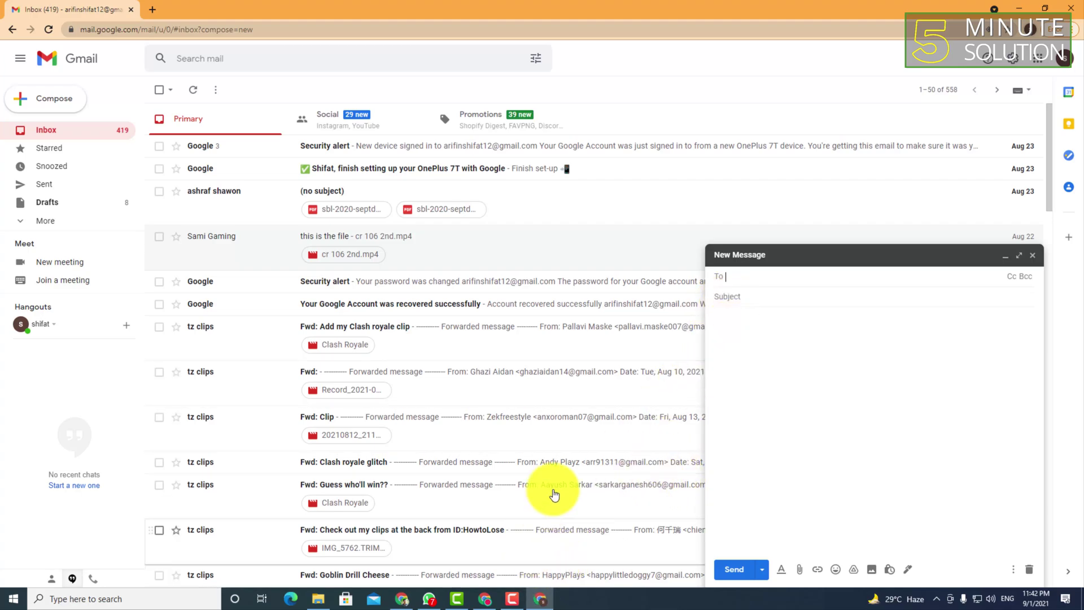
{"action": "left_click", "coordinate": [791, 282]}
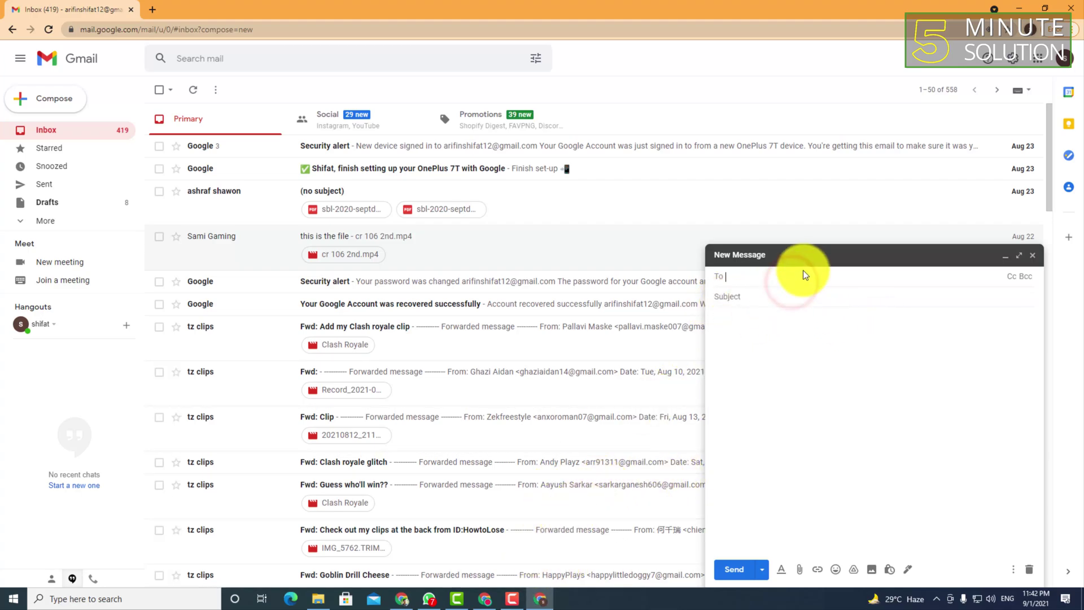
{"action": "left_click", "coordinate": [743, 296]}
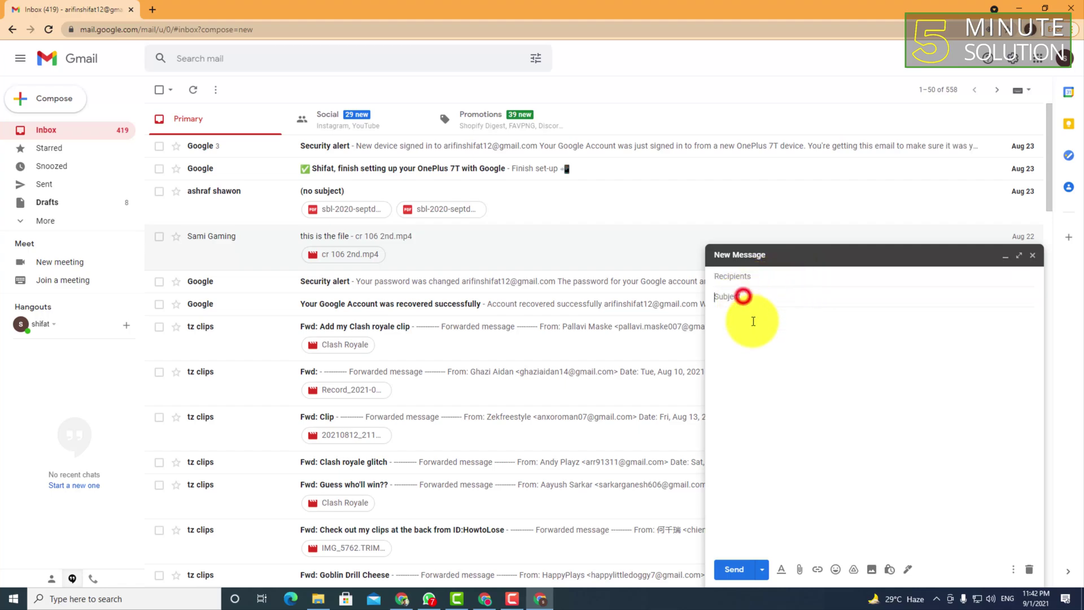
{"action": "left_click", "coordinate": [757, 279]}
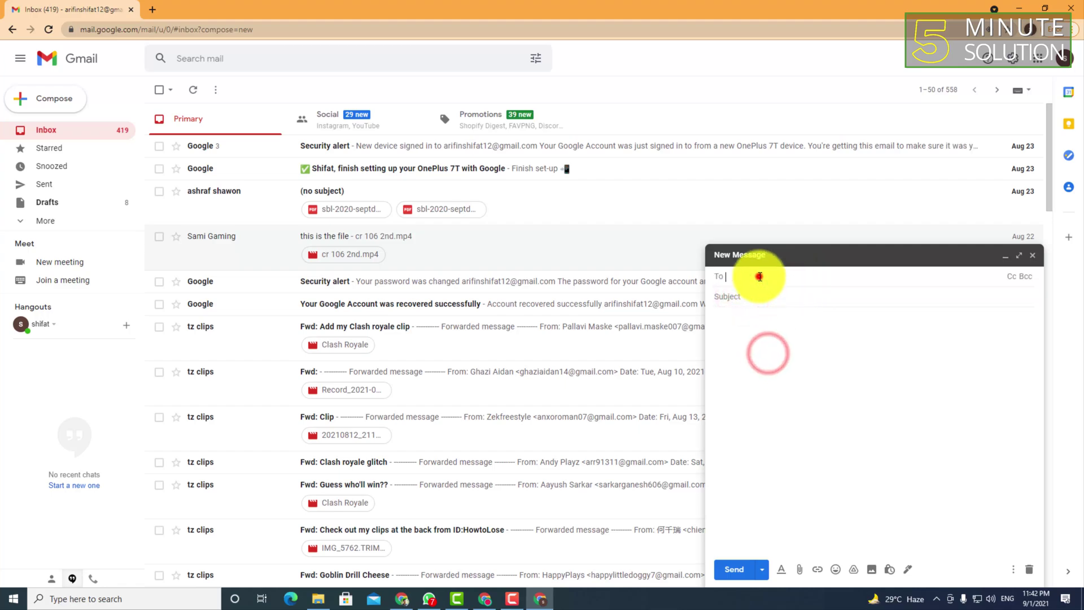
{"action": "left_click", "coordinate": [523, 606]}
{"action": "left_click", "coordinate": [1037, 548]}
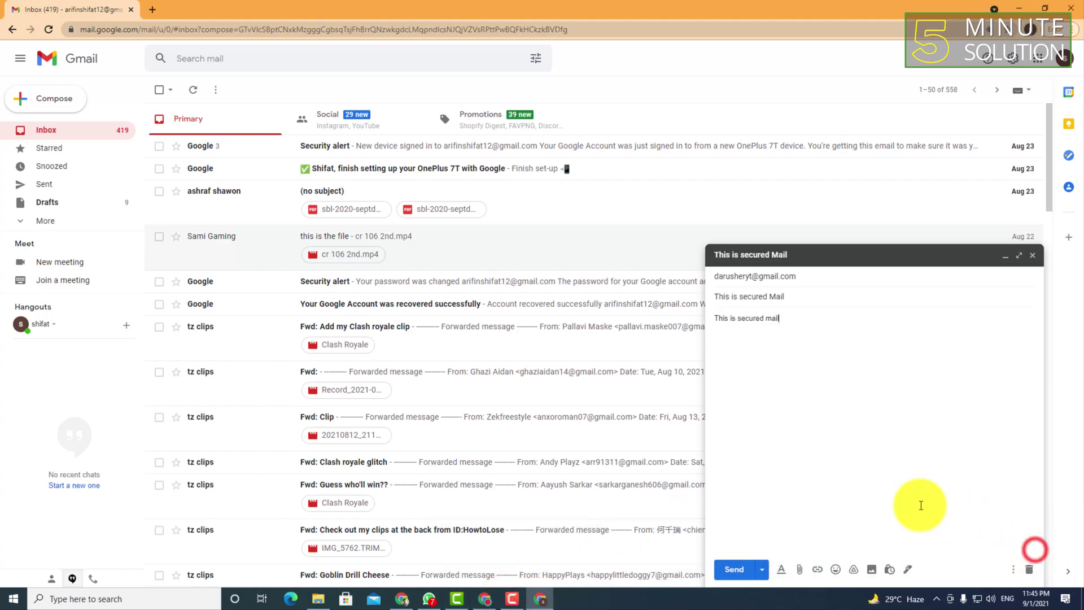
{"action": "left_click", "coordinate": [724, 279]}
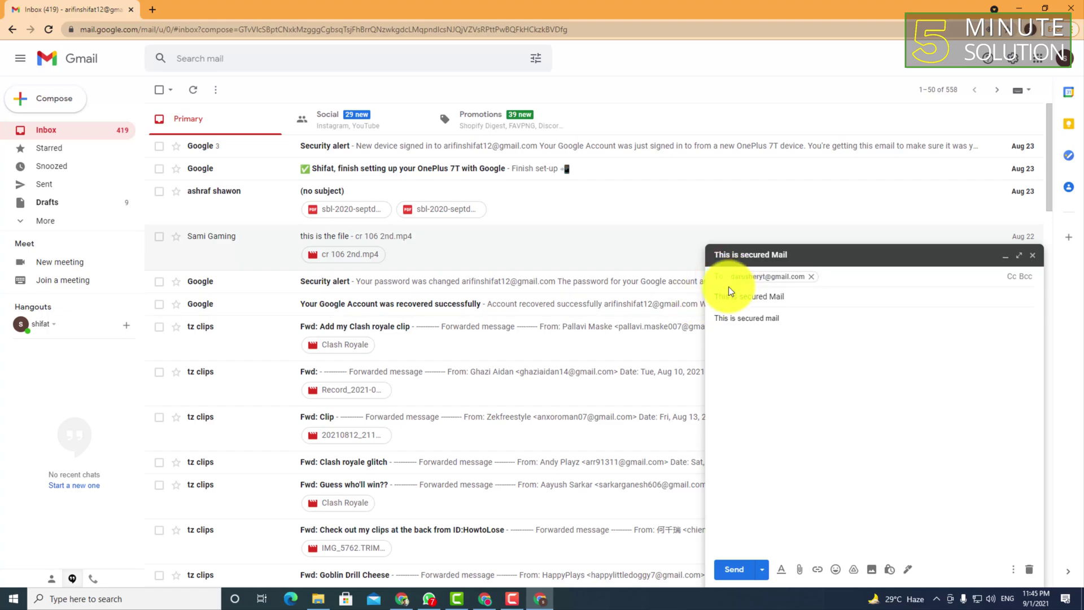
{"action": "left_click", "coordinate": [760, 296]}
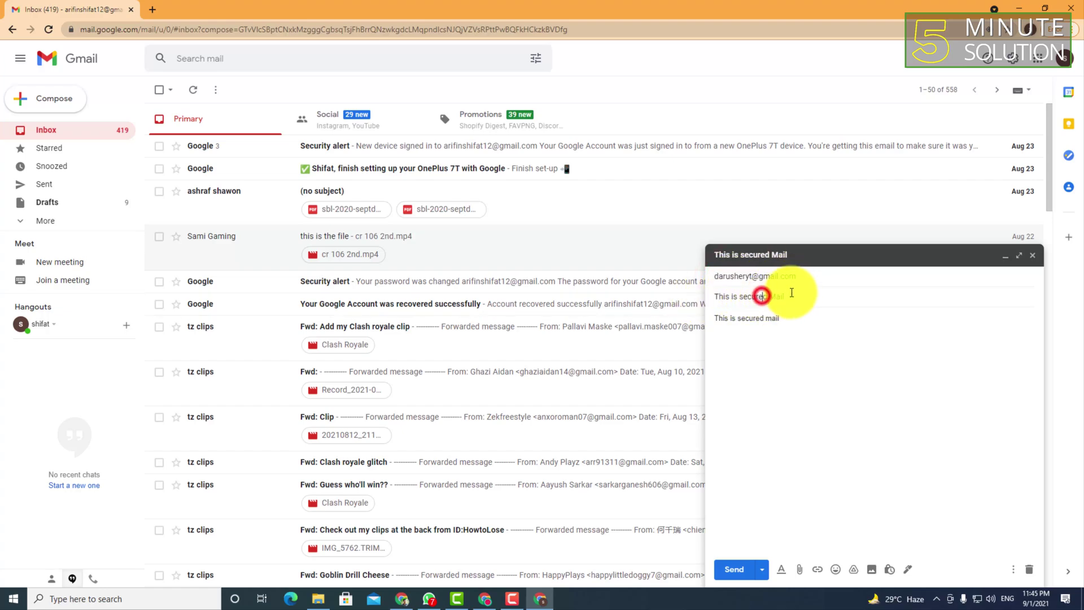
{"action": "left_click", "coordinate": [783, 324]}
{"action": "left_click", "coordinate": [780, 339]}
{"action": "left_click", "coordinate": [821, 337]}
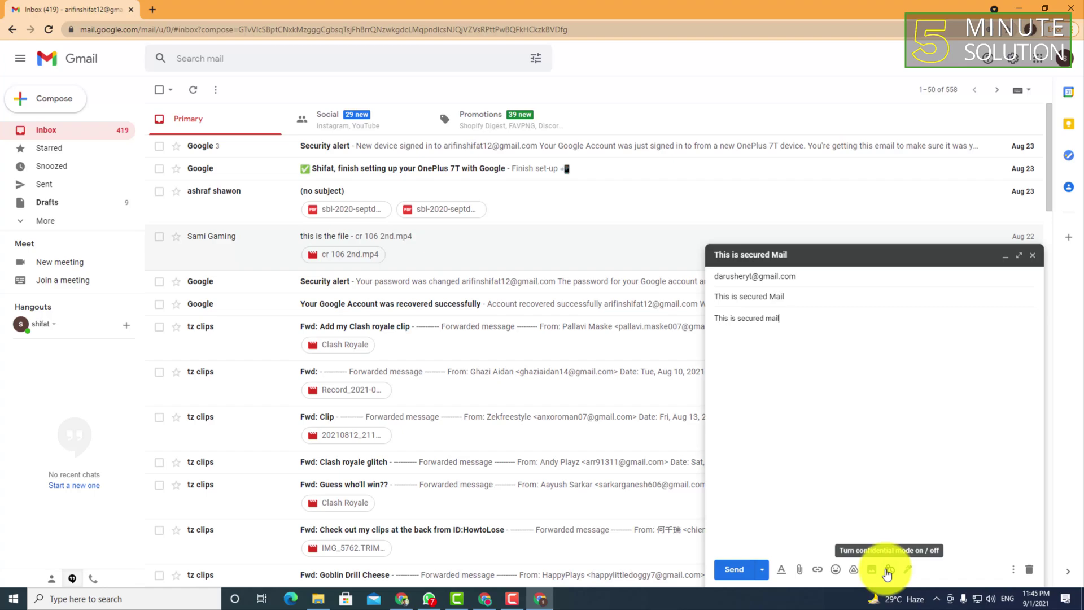
- Open confidential mode for the draft, keeping the 1-week expiry and no SMS passcode
{"action": "left_click", "coordinate": [889, 569]}
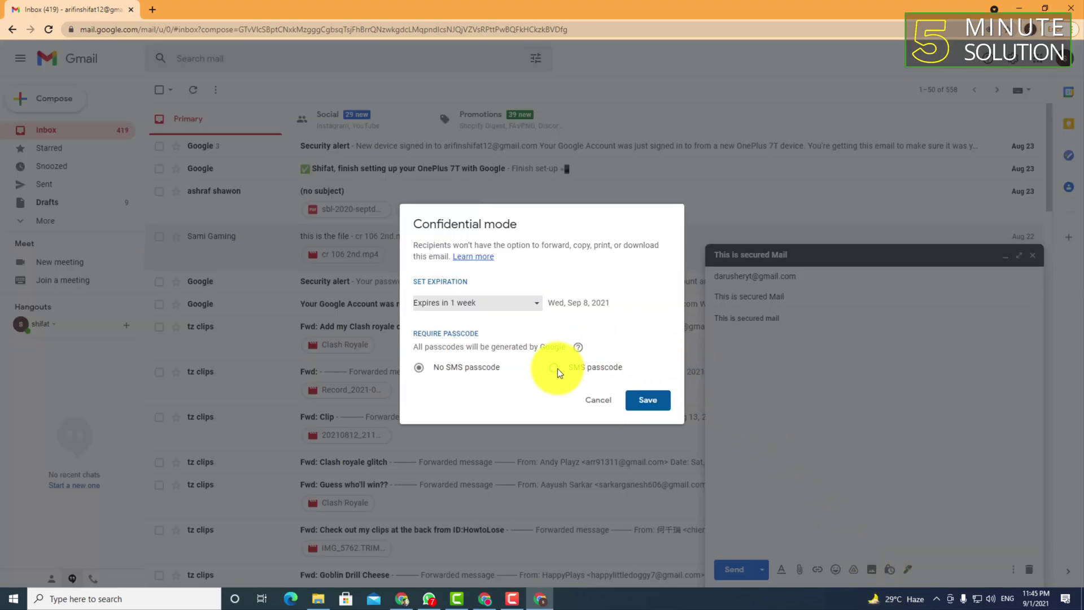
{"action": "left_click", "coordinate": [443, 303]}
{"action": "left_click", "coordinate": [436, 242]}
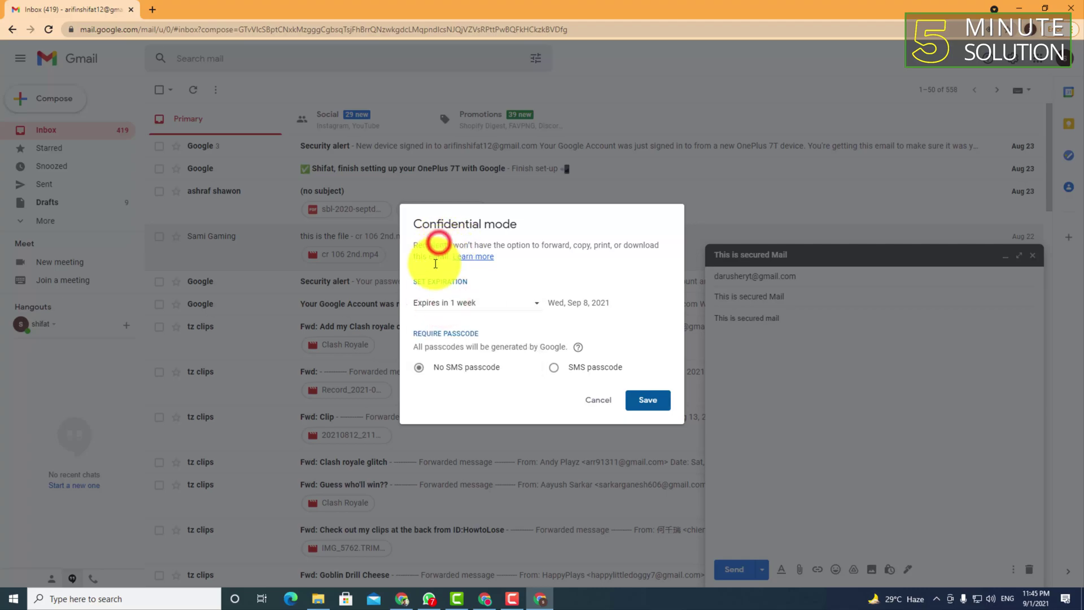
{"action": "left_click_drag", "start_coordinate": [412, 246], "coordinate": [604, 245]}
{"action": "left_click", "coordinate": [588, 245]}
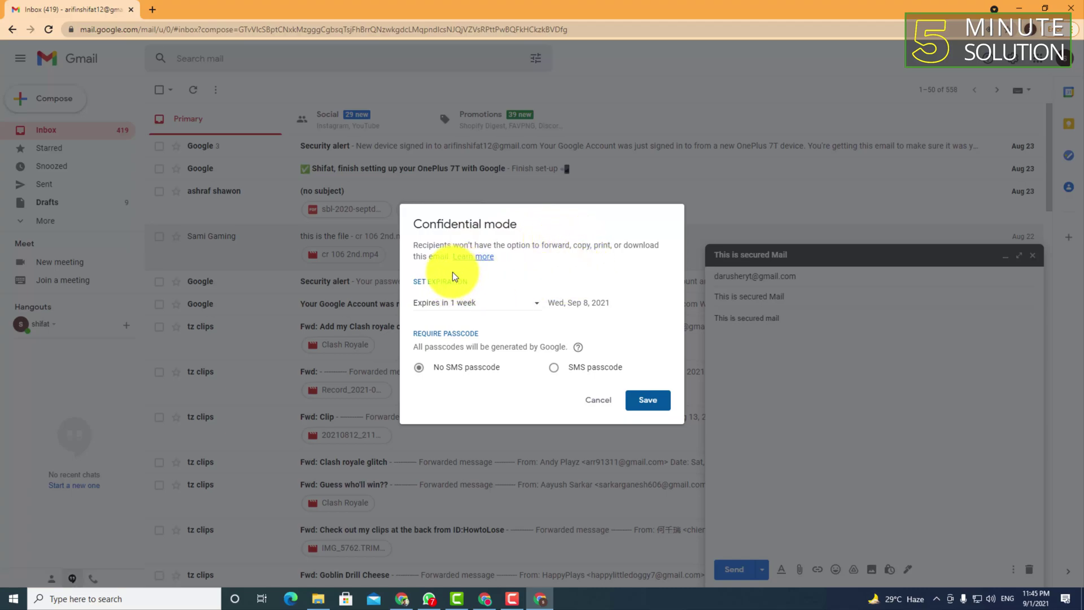
- Try the expiration options and settle on 1 week, ending Wed, Sep 8, 2021
{"action": "left_click", "coordinate": [486, 303]}
{"action": "left_click", "coordinate": [551, 254]}
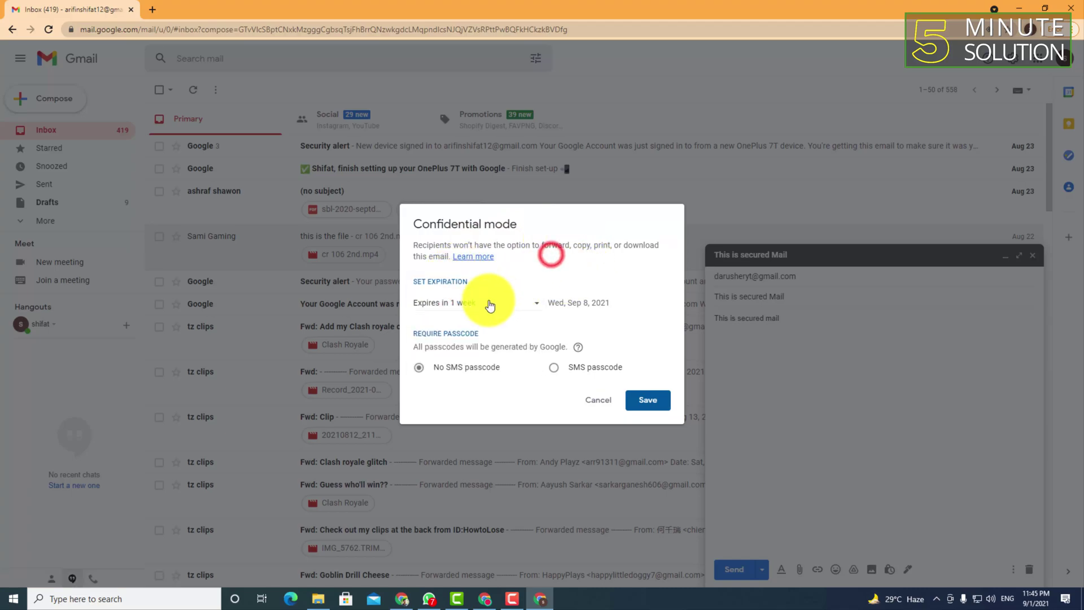
{"action": "left_click", "coordinate": [490, 305]}
{"action": "left_click", "coordinate": [478, 286]}
{"action": "left_click", "coordinate": [481, 302]}
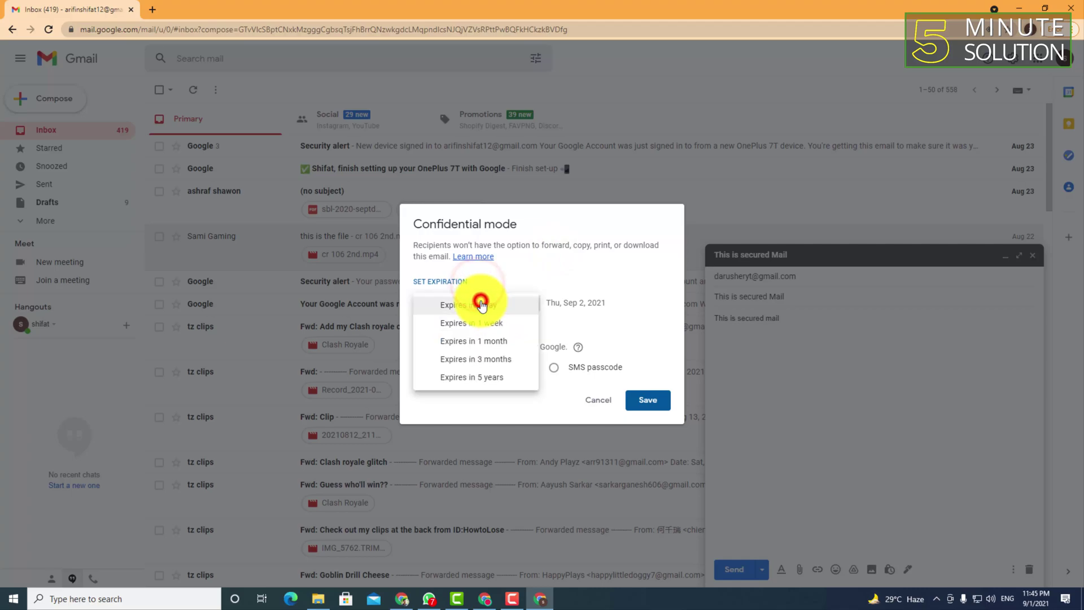
{"action": "left_click", "coordinate": [481, 304]}
{"action": "left_click", "coordinate": [474, 303]}
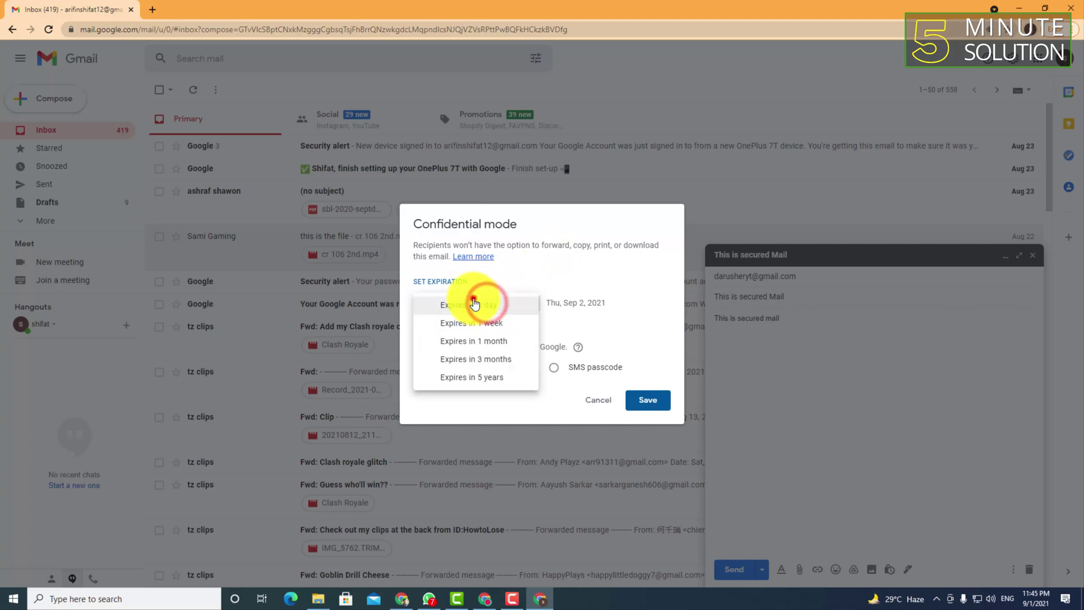
{"action": "left_click", "coordinate": [483, 323]}
{"action": "left_click", "coordinate": [486, 305]}
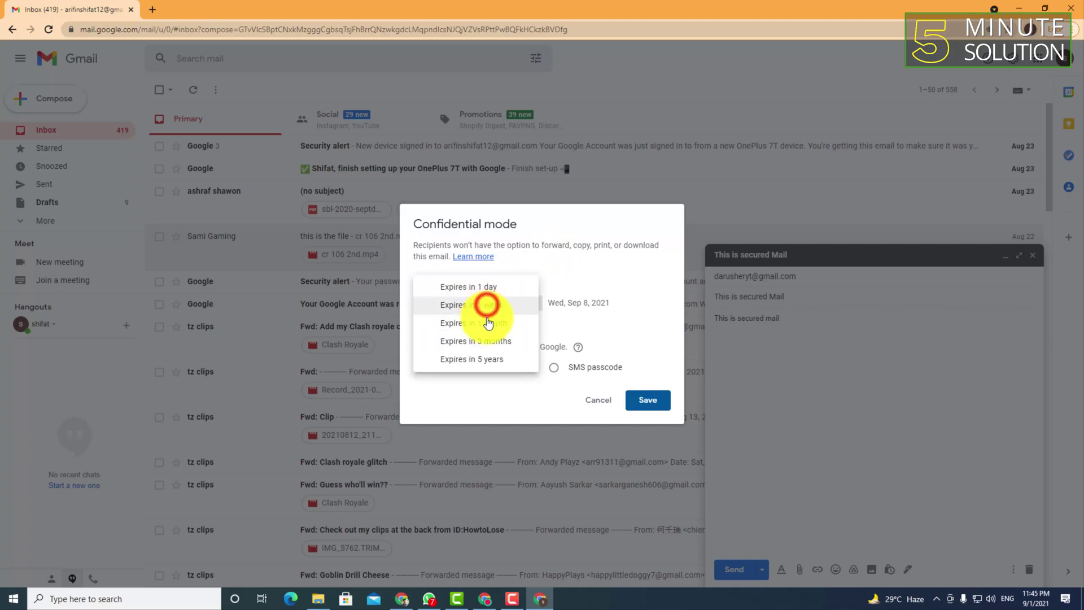
{"action": "left_click", "coordinate": [550, 263]}
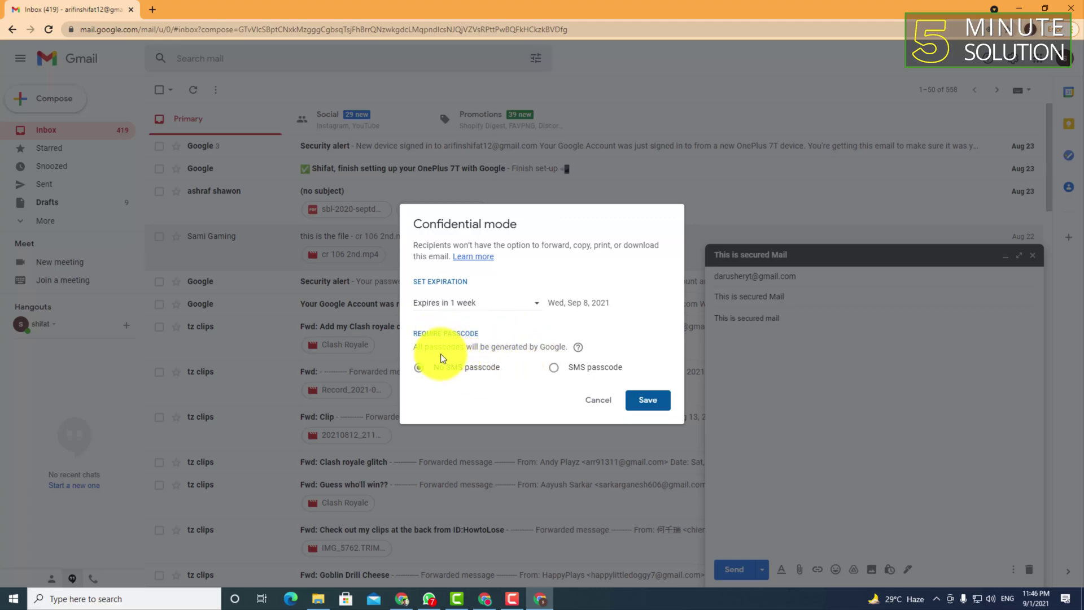
- Set the confidential message to require an SMS passcode
{"action": "left_click_drag", "start_coordinate": [412, 349], "coordinate": [587, 348]}
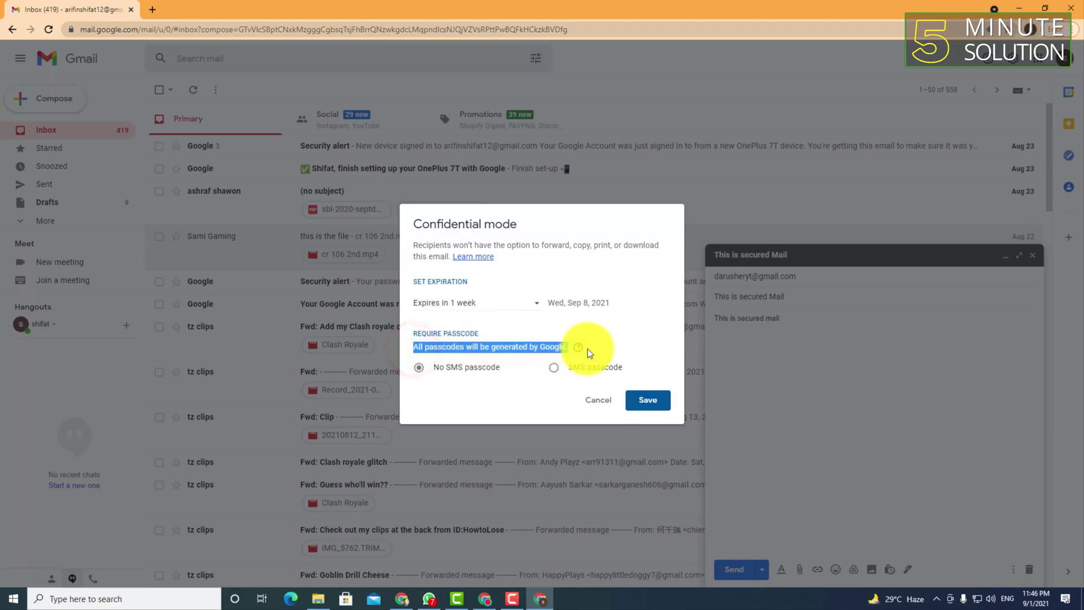
{"action": "left_click", "coordinate": [557, 370]}
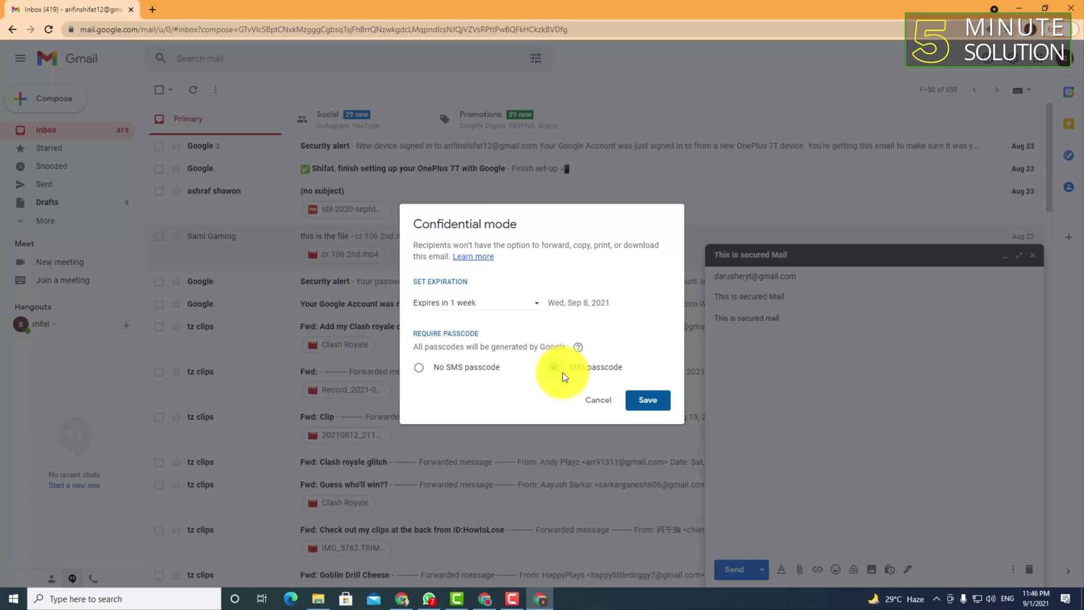
- Save the SMS-passcode confidential settings and send, reaching the phone-number confirmation prompt
{"action": "left_click", "coordinate": [658, 401]}
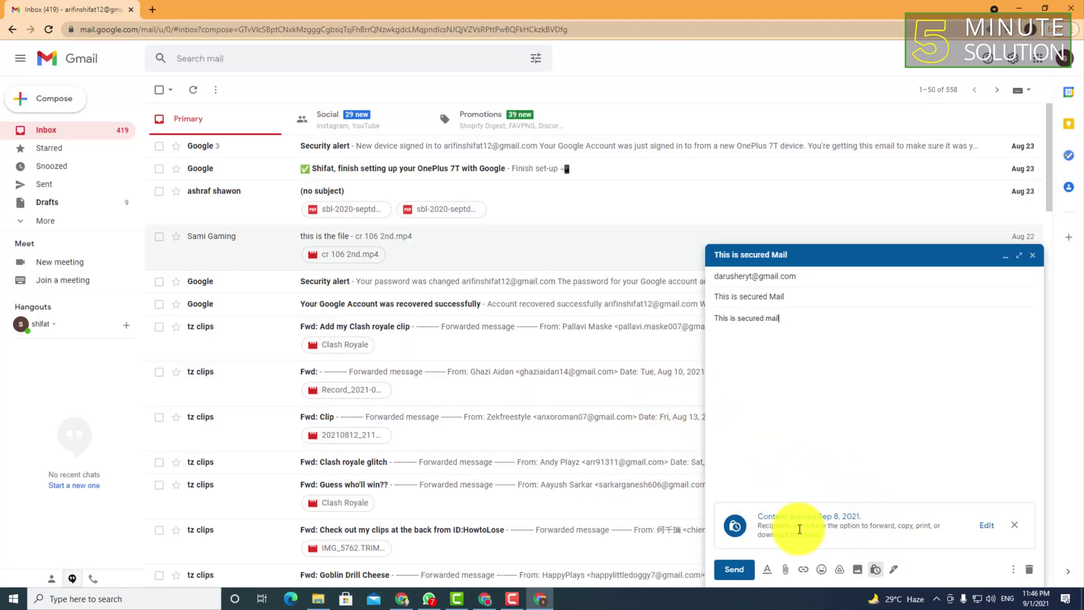
{"action": "left_click", "coordinate": [736, 572]}
{"action": "left_click", "coordinate": [452, 332]}
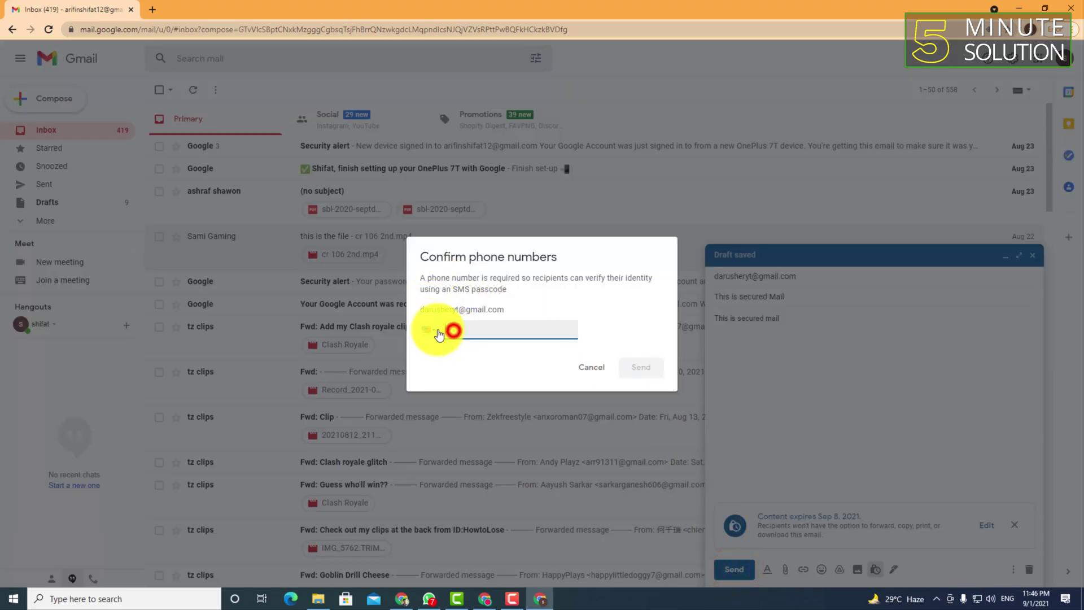
- Browse the country calling codes, then cancel the phone-number confirmation without entering a number
{"action": "left_click", "coordinate": [427, 332]}
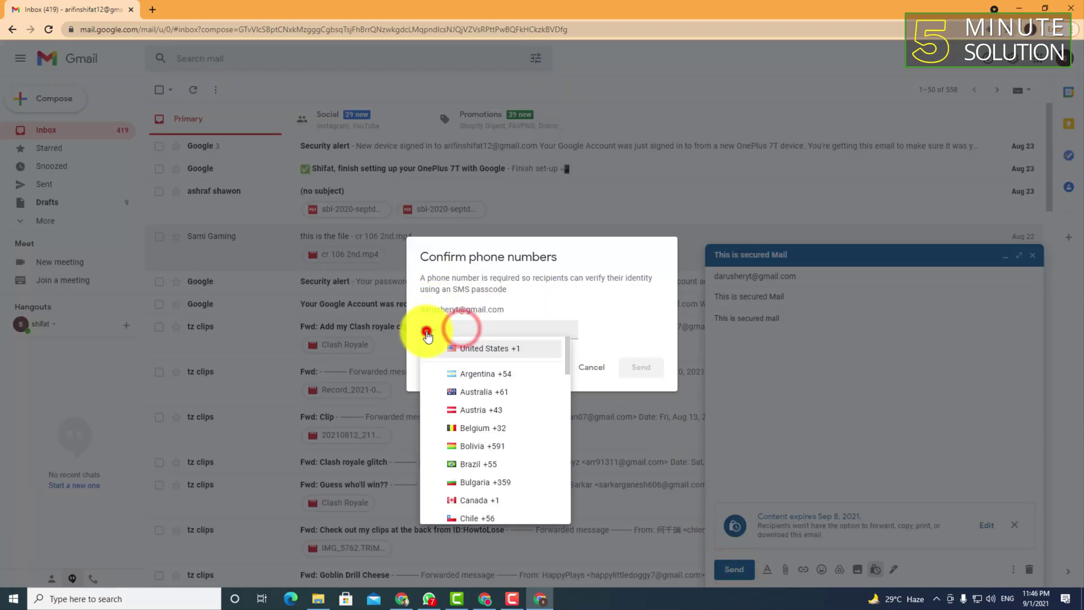
{"action": "scroll", "coordinate": [483, 449], "scroll_direction": "down", "scroll_amount": 15}
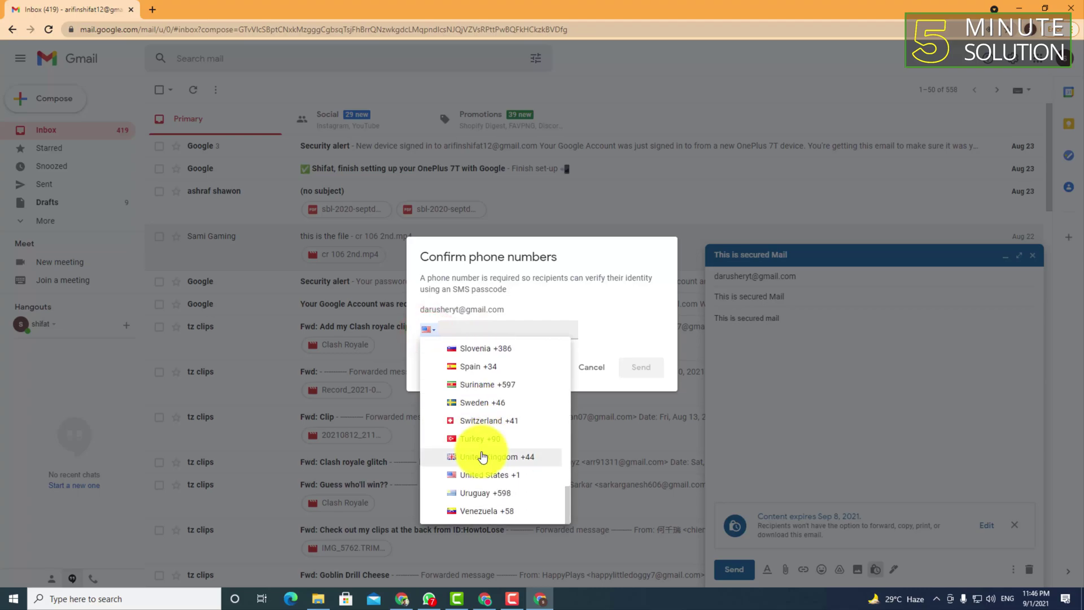
{"action": "scroll", "coordinate": [483, 456], "scroll_direction": "up", "scroll_amount": 15}
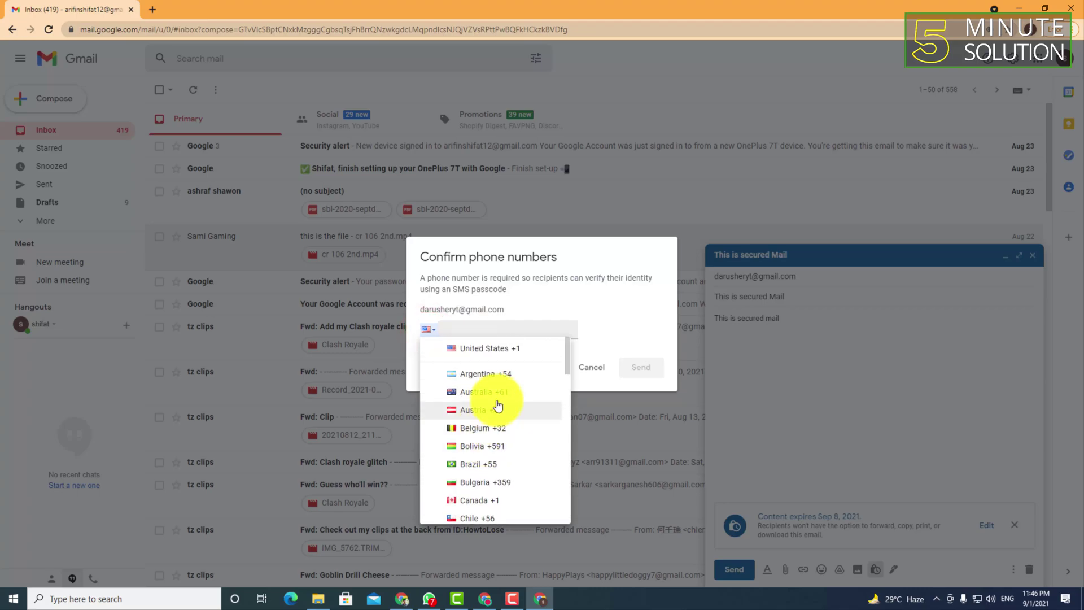
{"action": "left_click", "coordinate": [512, 346]}
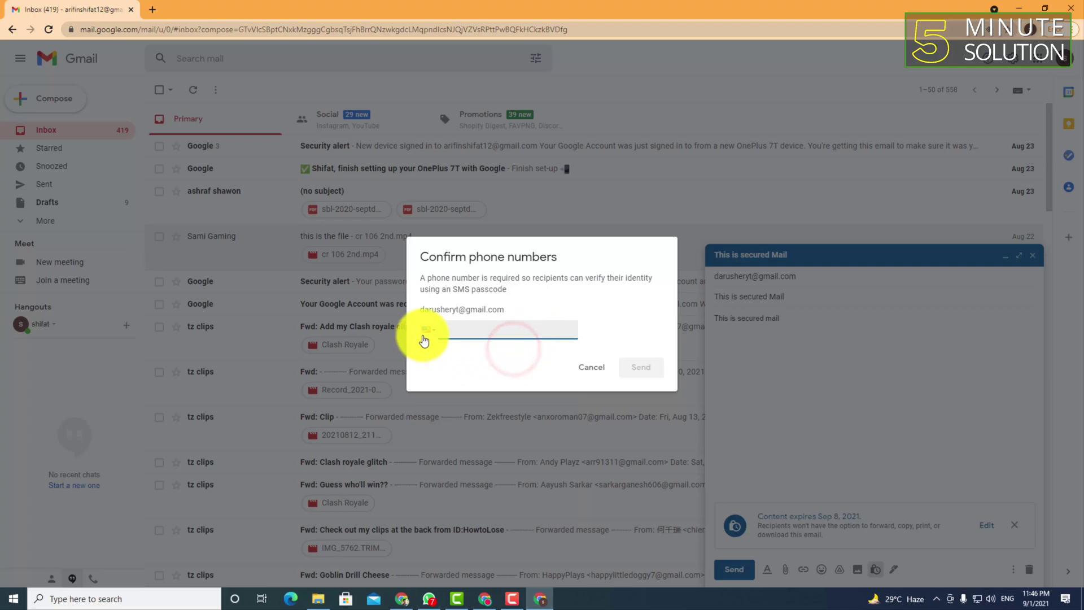
{"action": "left_click", "coordinate": [424, 333]}
{"action": "left_click", "coordinate": [622, 310]}
{"action": "left_click", "coordinate": [502, 330]}
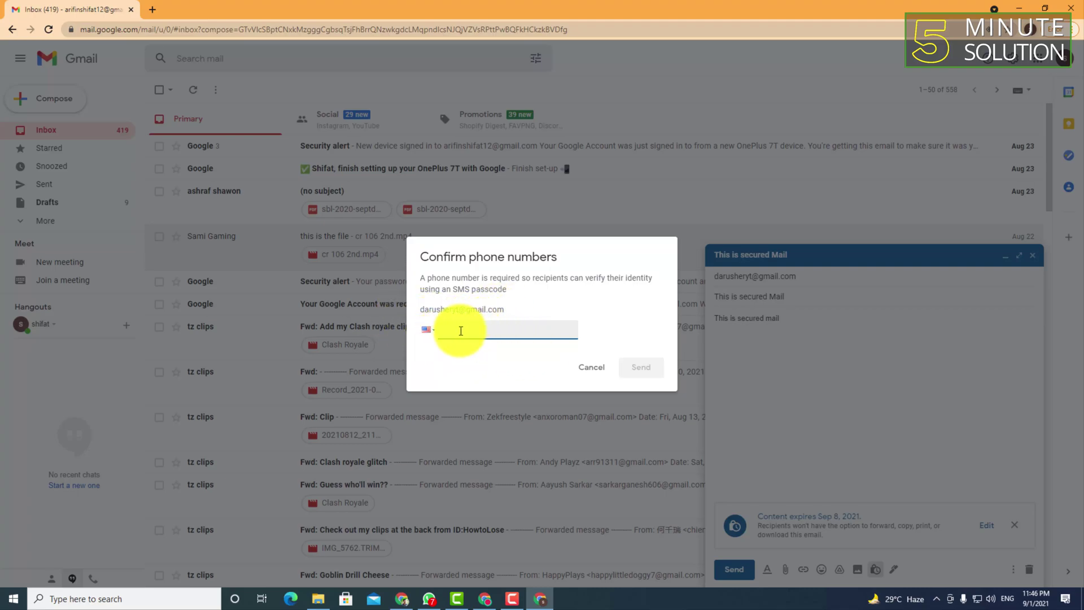
{"action": "left_click", "coordinate": [587, 370]}
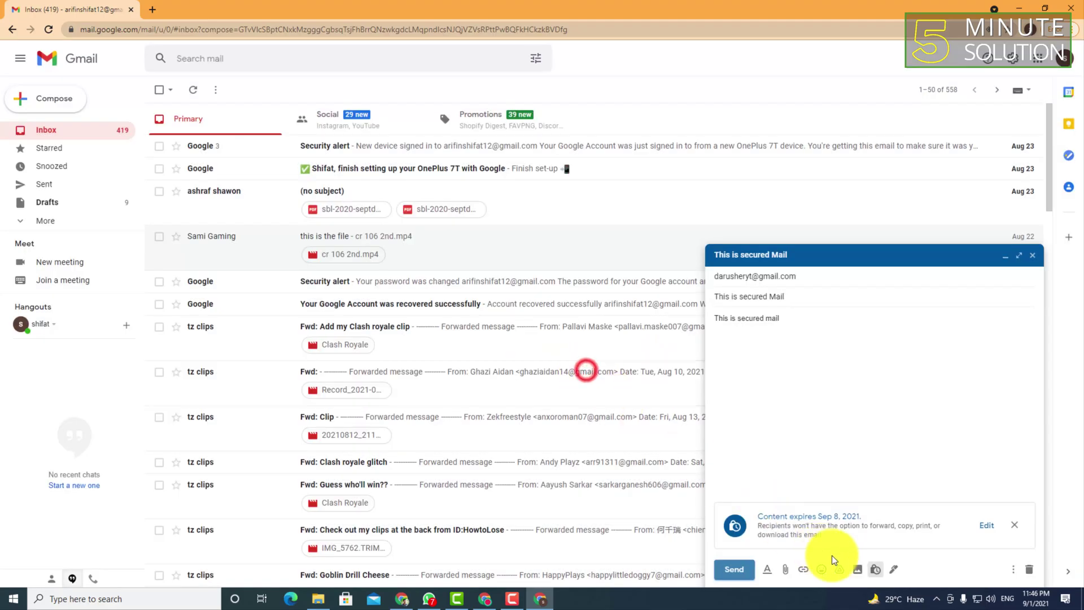
- Switch confidential mode to No SMS passcode, save it, and send the message
{"action": "left_click", "coordinate": [987, 525]}
{"action": "left_click", "coordinate": [416, 370]}
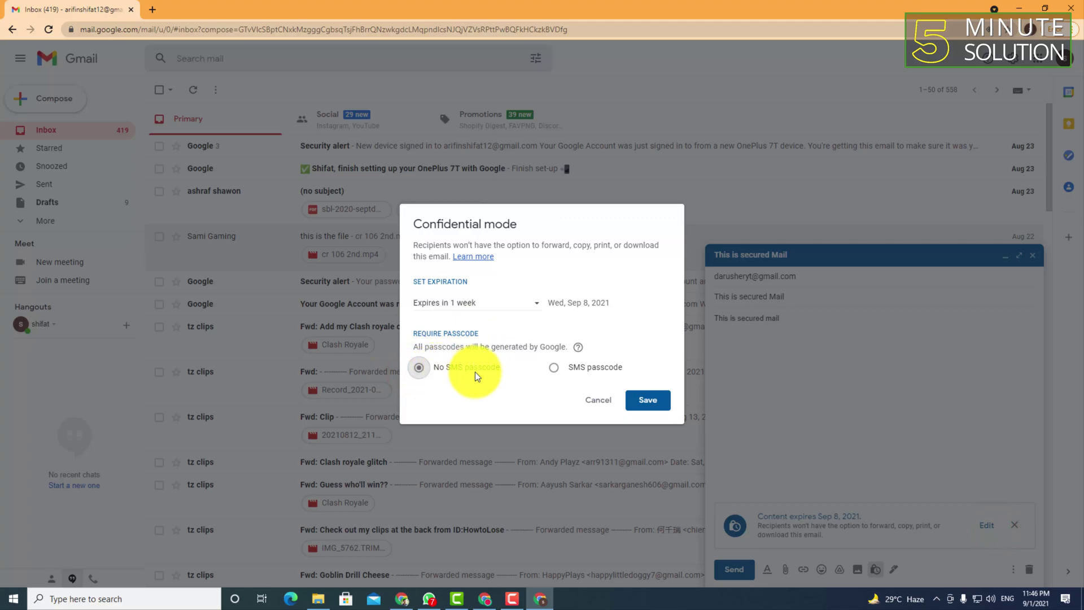
{"action": "left_click", "coordinate": [649, 401]}
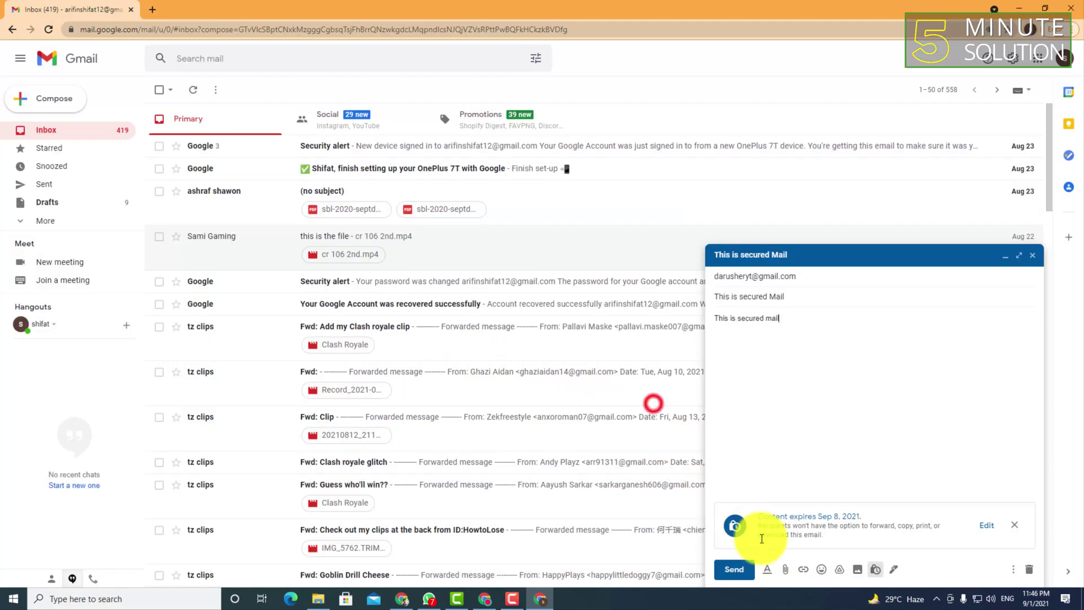
{"action": "left_click", "coordinate": [736, 570]}
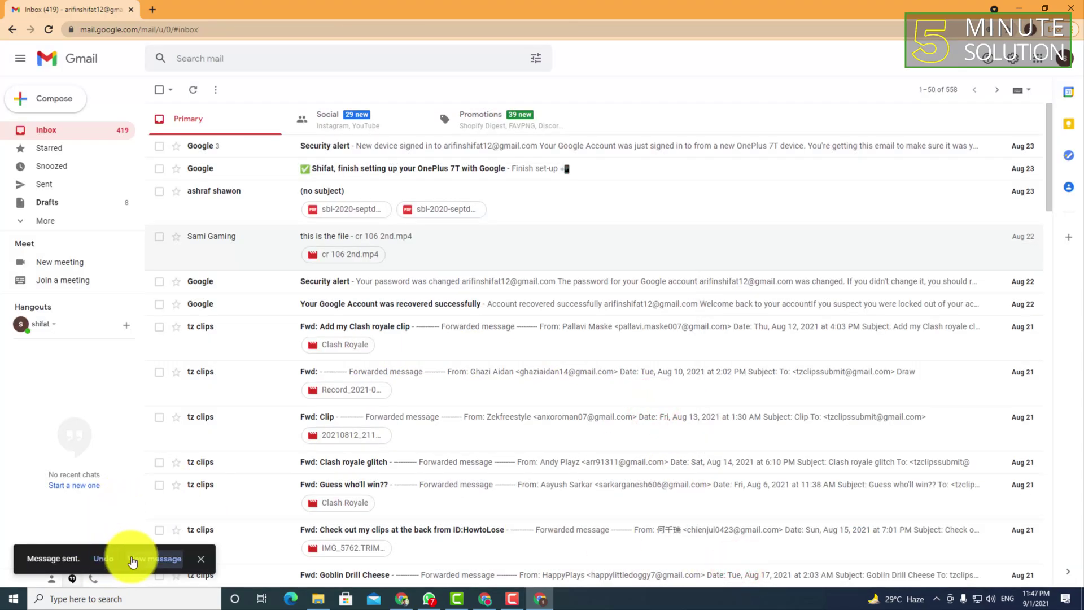
- Undo the send to reopen the 'This is secured Mail' confidential draft
{"action": "left_click", "coordinate": [98, 559]}
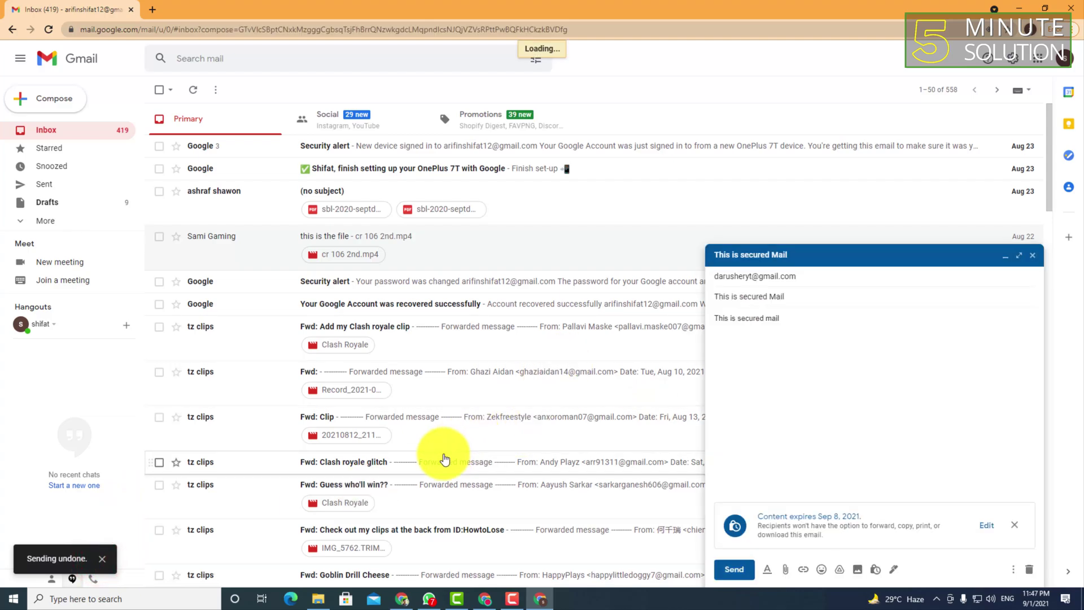